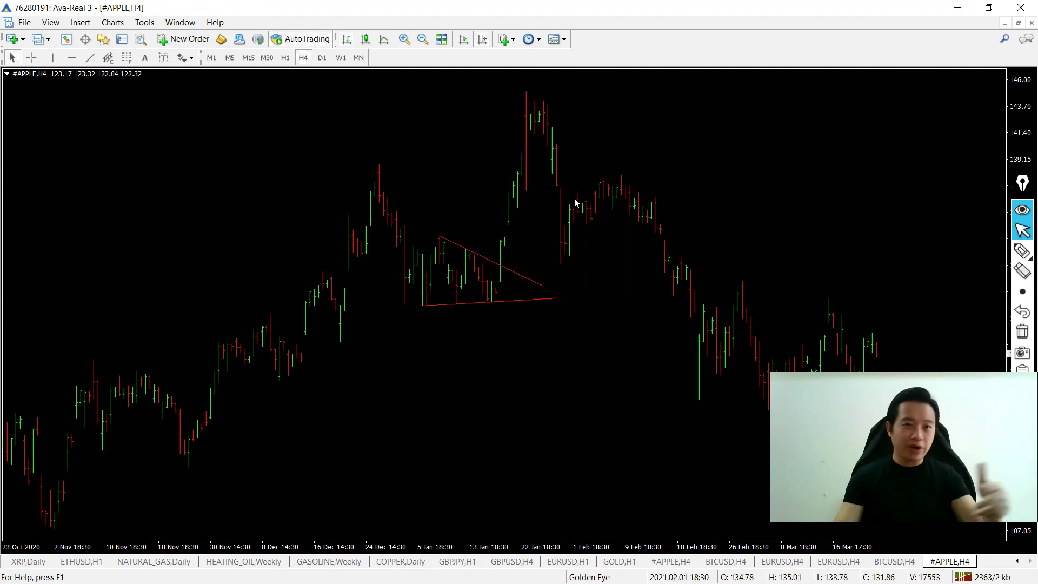
# On the #APPLE H4 chart, pen a circle at the triangle breakout, a stop line through its middle, height arrows and an equal-height target line
pyautogui.click(1022, 251)
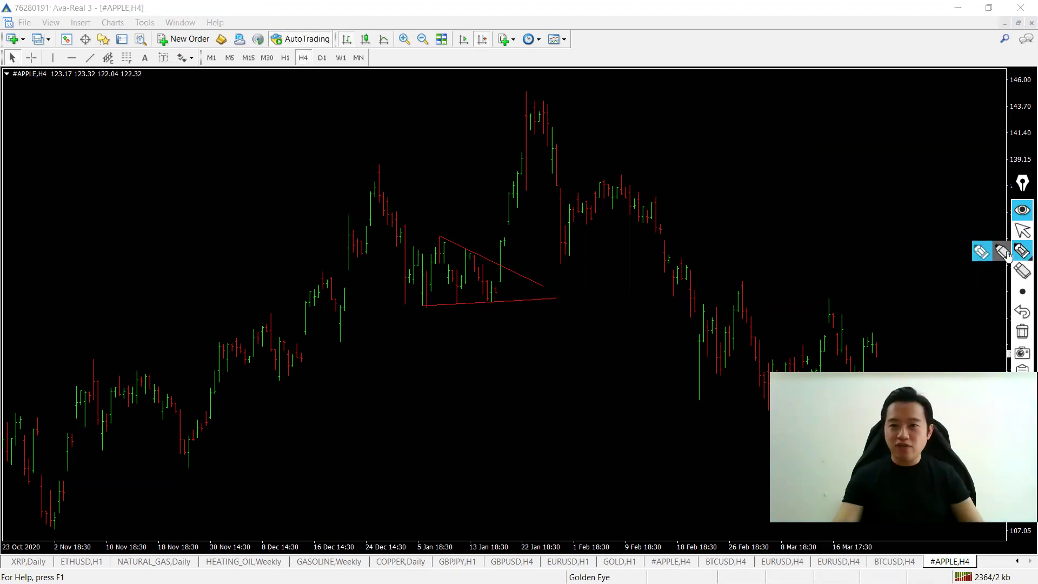
pyautogui.moveTo(507, 242)
pyautogui.mouseDown()
pyautogui.moveTo(498, 241)
pyautogui.moveTo(508, 243)
pyautogui.mouseUp()
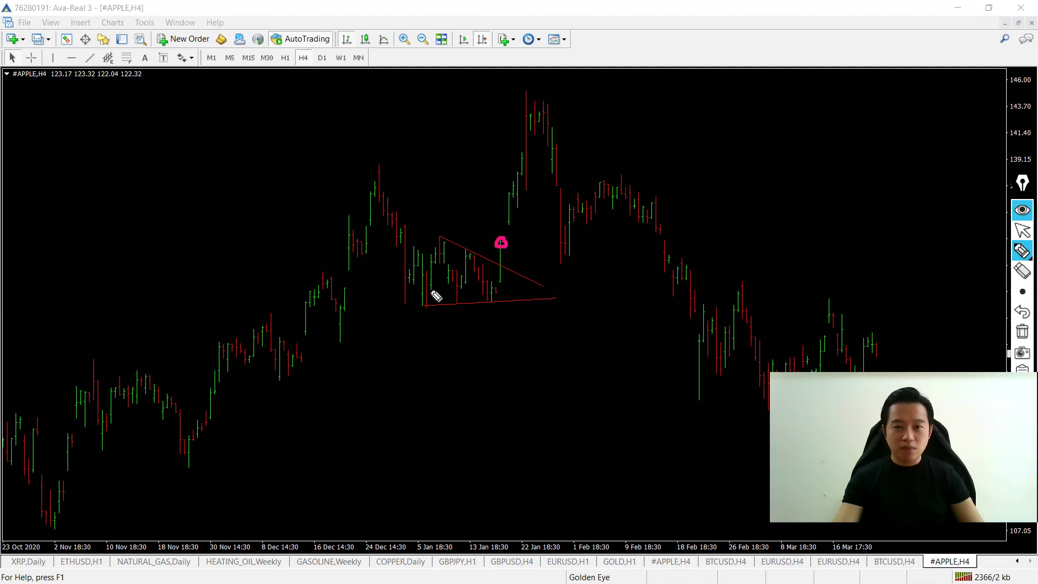
pyautogui.moveTo(439, 238)
pyautogui.mouseDown()
pyautogui.moveTo(439, 288)
pyautogui.moveTo(554, 277)
pyautogui.mouseUp()
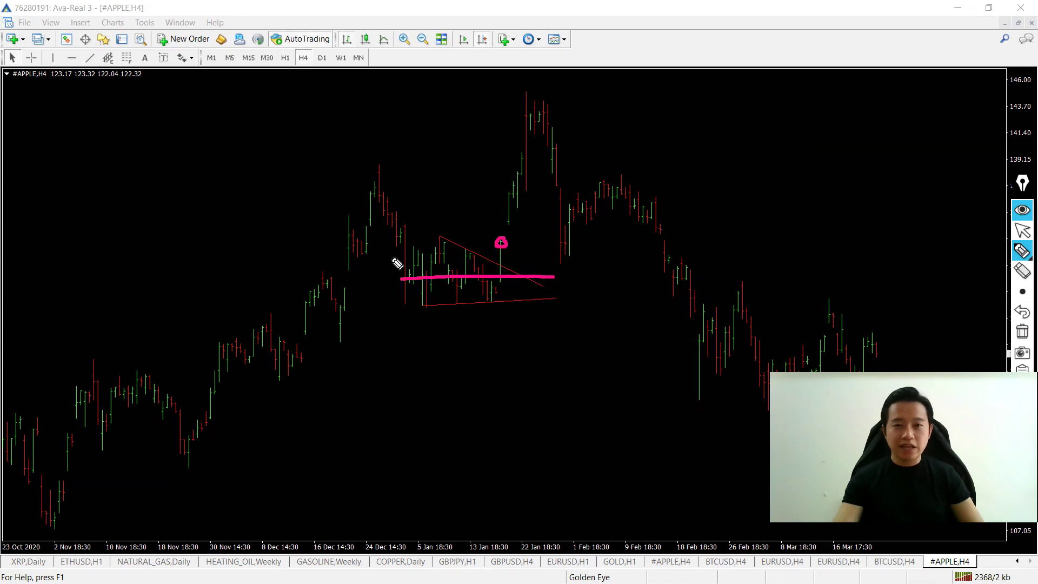
pyautogui.moveTo(406, 244)
pyautogui.mouseDown()
pyautogui.moveTo(431, 238)
pyautogui.moveTo(425, 306)
pyautogui.moveTo(431, 296)
pyautogui.mouseUp()
pyautogui.moveTo(413, 219)
pyautogui.mouseDown()
pyautogui.moveTo(432, 215)
pyautogui.moveTo(420, 155)
pyautogui.moveTo(567, 144)
pyautogui.mouseUp()
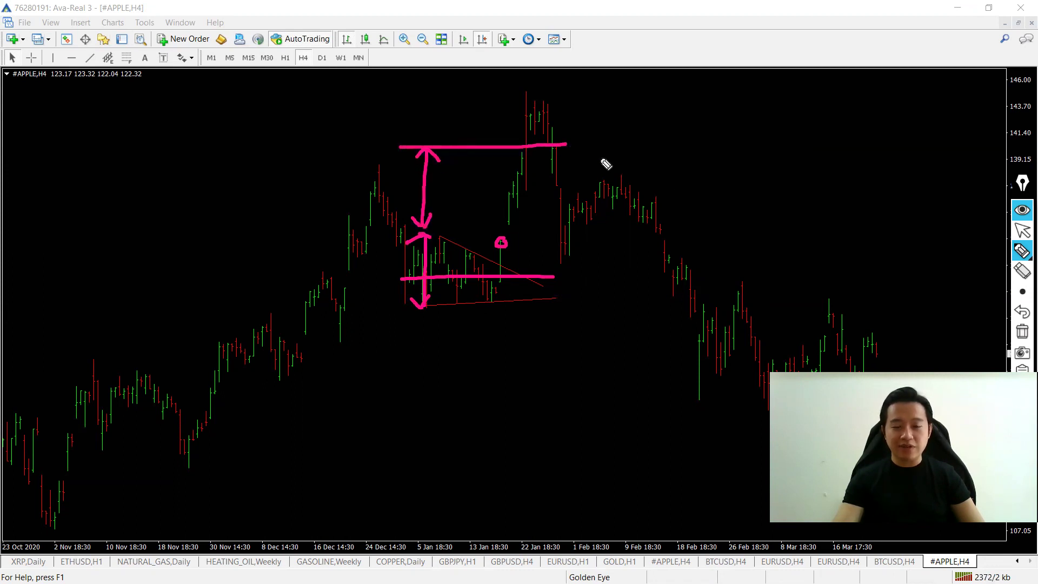
# Draw a short entry line from the breakout circle and handwrite E, SL and TP beside the entry, stop and target levels
pyautogui.moveTo(502, 241)
pyautogui.mouseDown()
pyautogui.moveTo(553, 239)
pyautogui.moveTo(562, 225)
pyautogui.moveTo(572, 279)
pyautogui.moveTo(564, 288)
pyautogui.moveTo(598, 281)
pyautogui.mouseUp()
pyautogui.moveTo(584, 132); pyautogui.dragTo(588, 131)
pyautogui.moveTo(581, 132)
pyautogui.mouseDown()
pyautogui.moveTo(579, 153)
pyautogui.moveTo(595, 154)
pyautogui.moveTo(595, 141)
pyautogui.mouseUp()
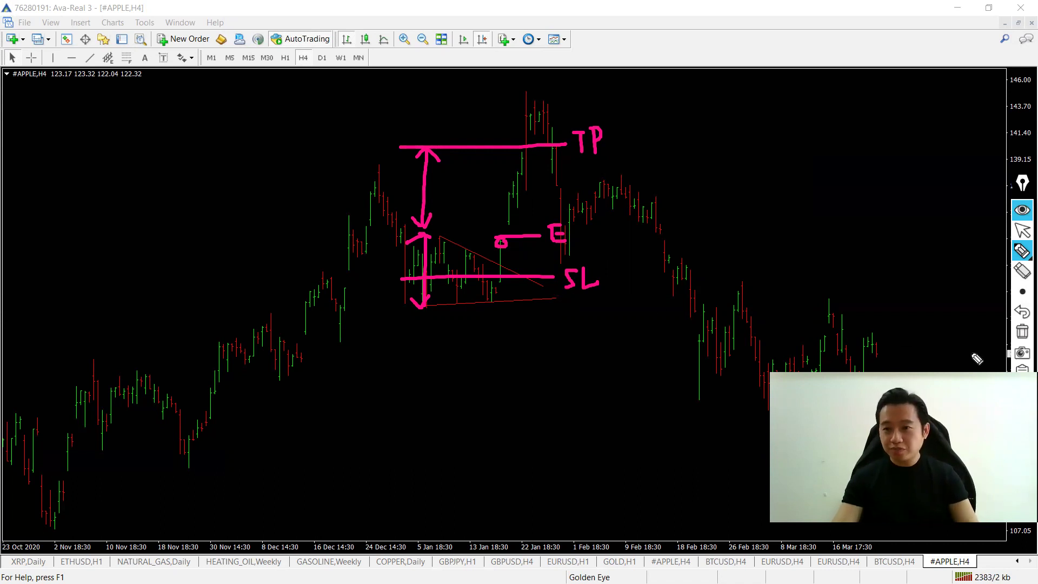
# Clear the pen annotations, and on the BTCUSD H4 chart shorten and steepen the lower trendline of the higher triangle
pyautogui.click(1021, 331)
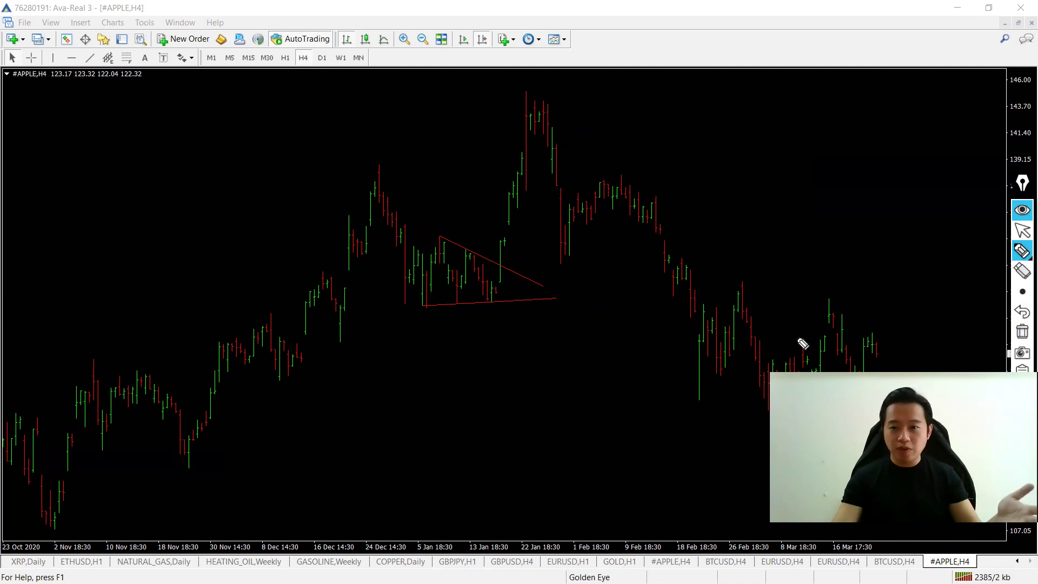
pyautogui.click(1020, 233)
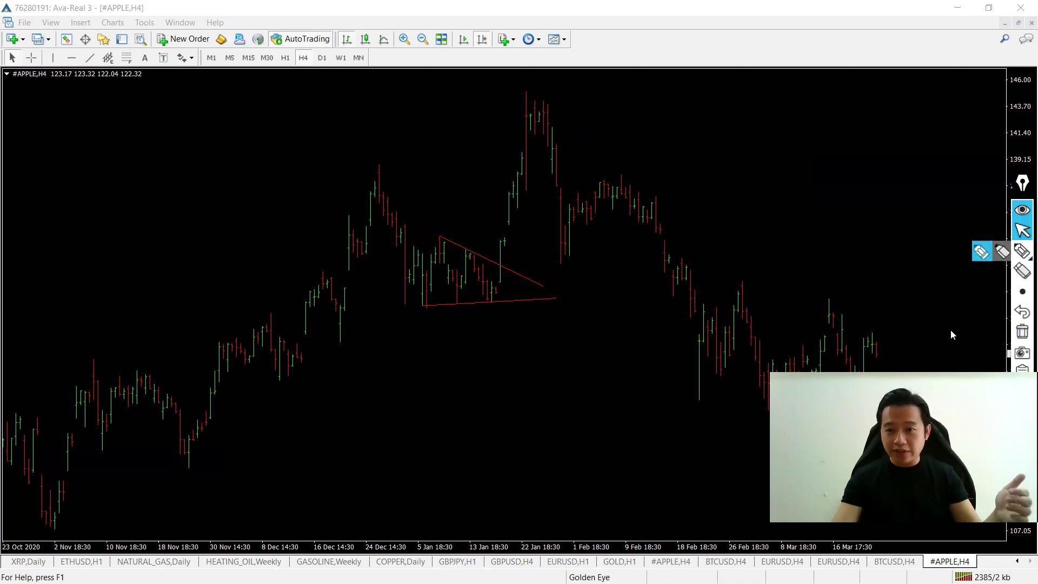
pyautogui.click(893, 561)
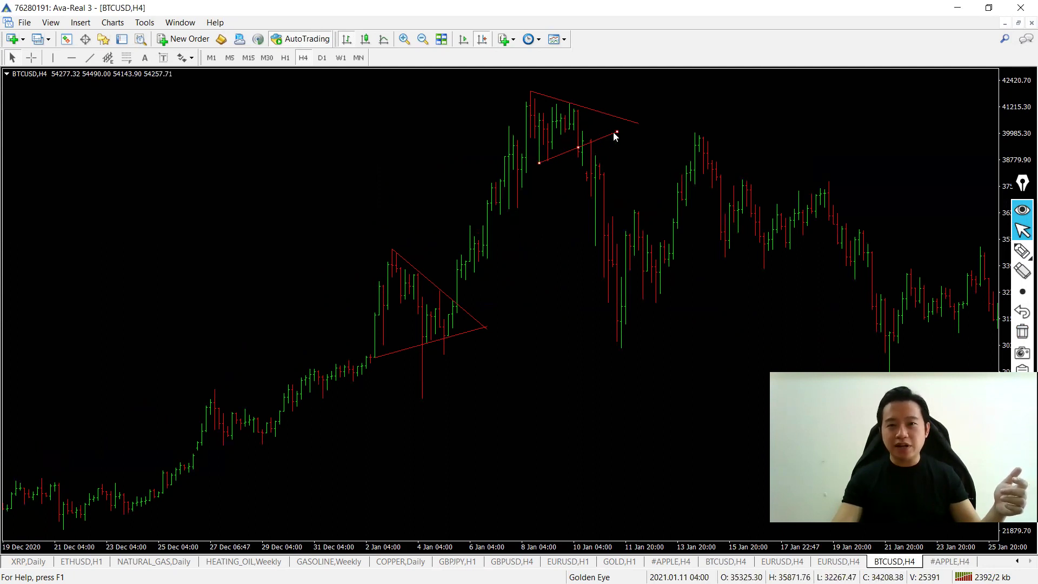
pyautogui.moveTo(616, 123); pyautogui.dragTo(590, 120)
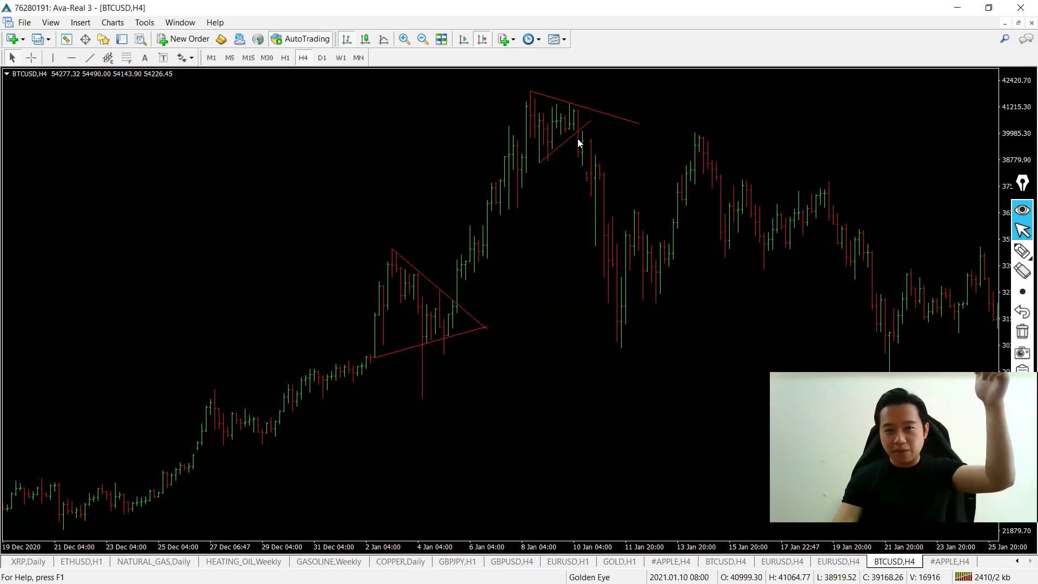
# Pen a circle at the higher triangle's downside breakout, a stop line through its middle, height arrows and a projected target line below
pyautogui.click(1020, 251)
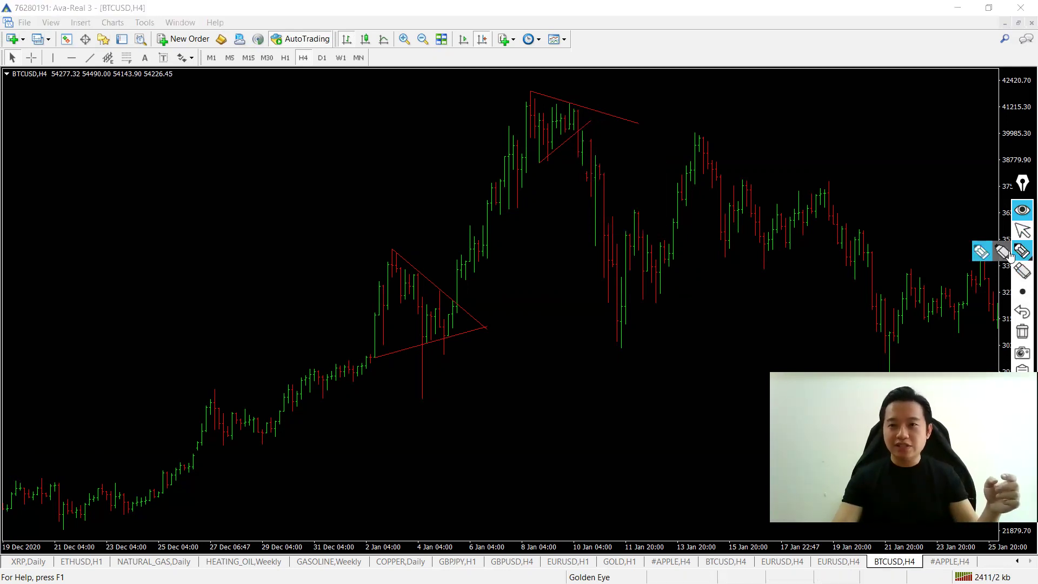
pyautogui.moveTo(581, 140)
pyautogui.mouseDown()
pyautogui.moveTo(581, 162)
pyautogui.moveTo(580, 141)
pyautogui.mouseUp()
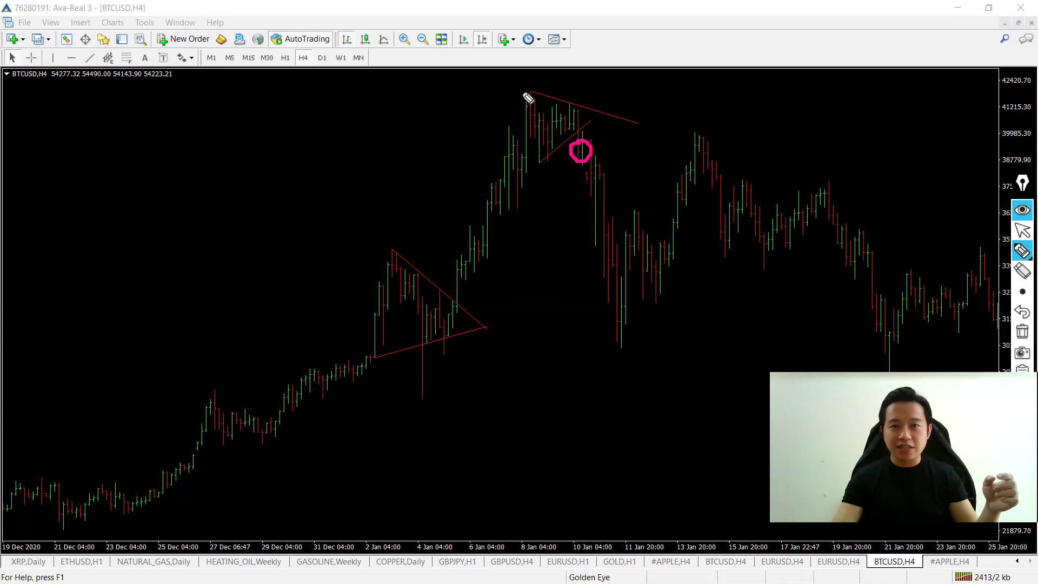
pyautogui.moveTo(507, 93)
pyautogui.mouseDown()
pyautogui.moveTo(524, 90)
pyautogui.moveTo(519, 171)
pyautogui.moveTo(536, 157)
pyautogui.mouseUp()
pyautogui.moveTo(466, 128); pyautogui.dragTo(630, 122)
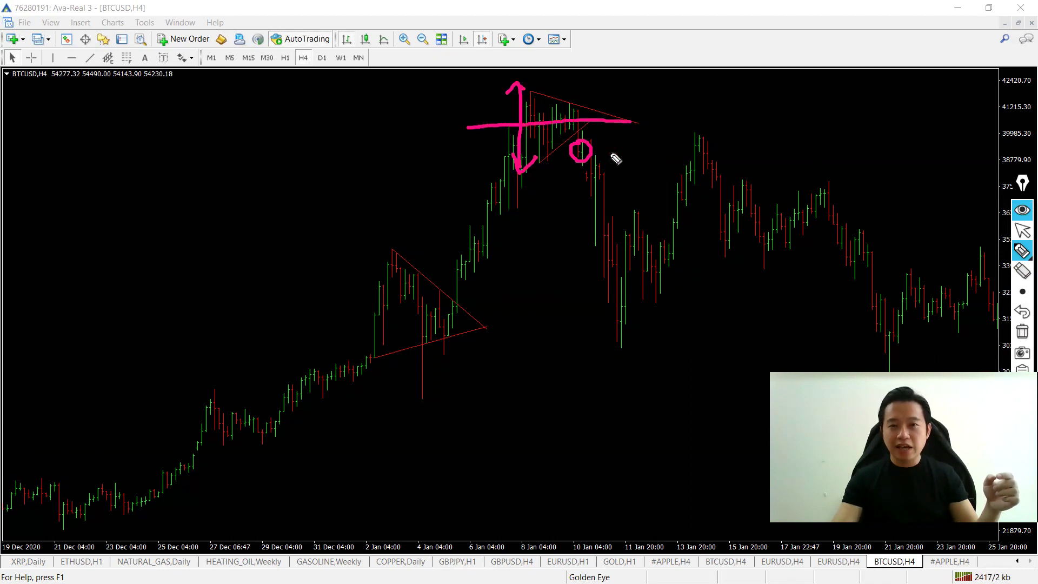
pyautogui.moveTo(519, 171)
pyautogui.mouseDown()
pyautogui.moveTo(506, 180)
pyautogui.moveTo(534, 177)
pyautogui.mouseUp()
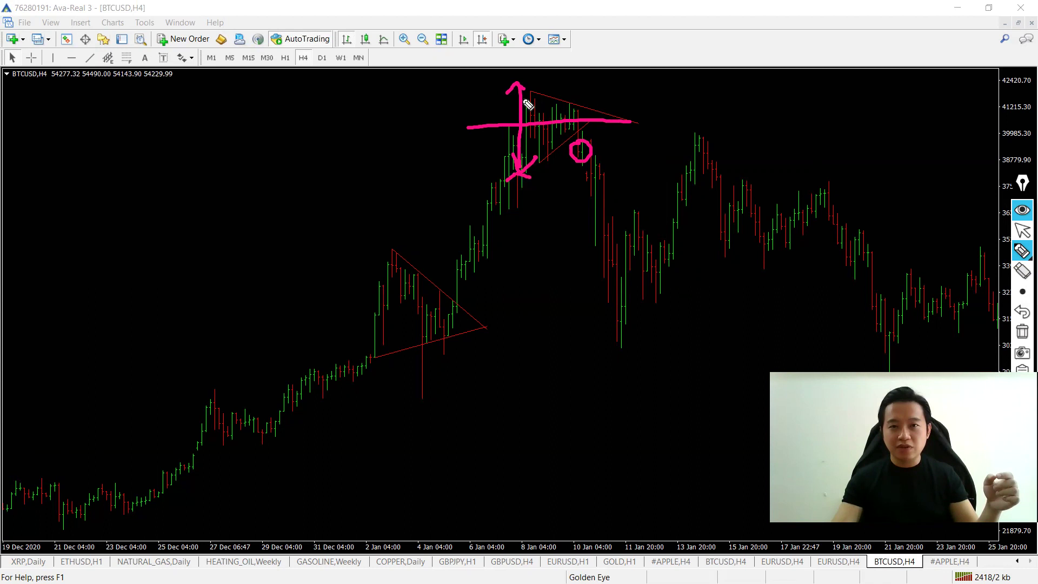
pyautogui.moveTo(517, 173)
pyautogui.mouseDown()
pyautogui.moveTo(517, 252)
pyautogui.moveTo(640, 252)
pyautogui.mouseUp()
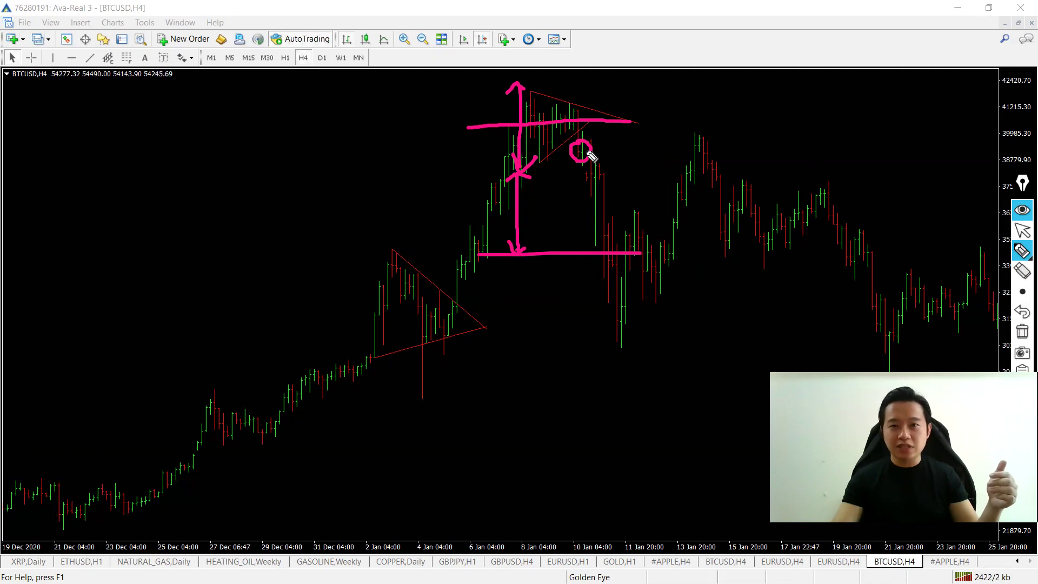
# Draw a short entry line from the breakout circle and handwrite E, S and T beside the entry, stop and target levels
pyautogui.moveTo(587, 149); pyautogui.dragTo(629, 149)
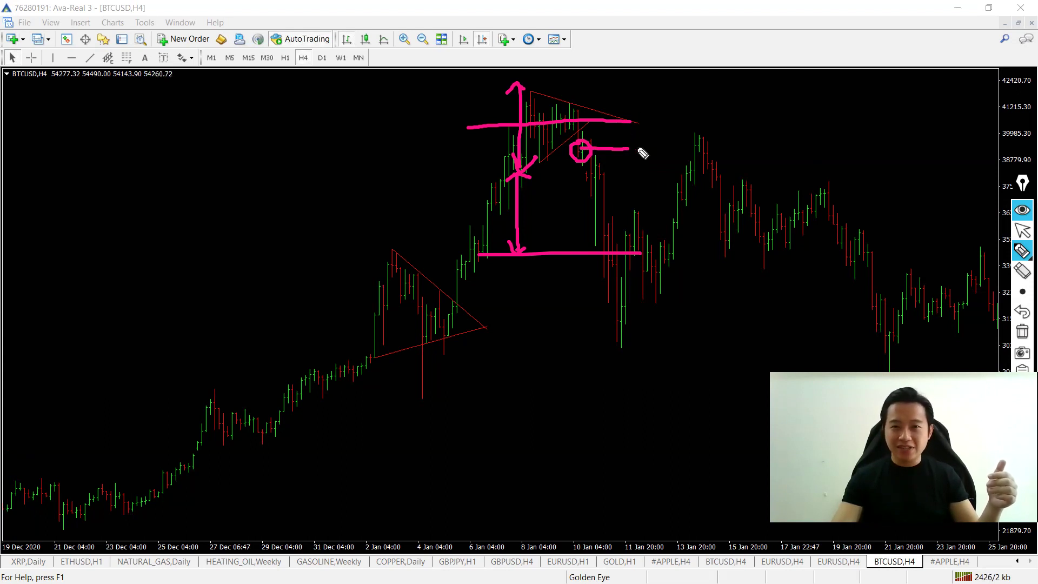
pyautogui.moveTo(653, 139); pyautogui.dragTo(642, 165)
pyautogui.moveTo(647, 114); pyautogui.dragTo(640, 131)
pyautogui.moveTo(651, 247)
pyautogui.mouseDown()
pyautogui.moveTo(676, 241)
pyautogui.moveTo(668, 280)
pyautogui.mouseUp()
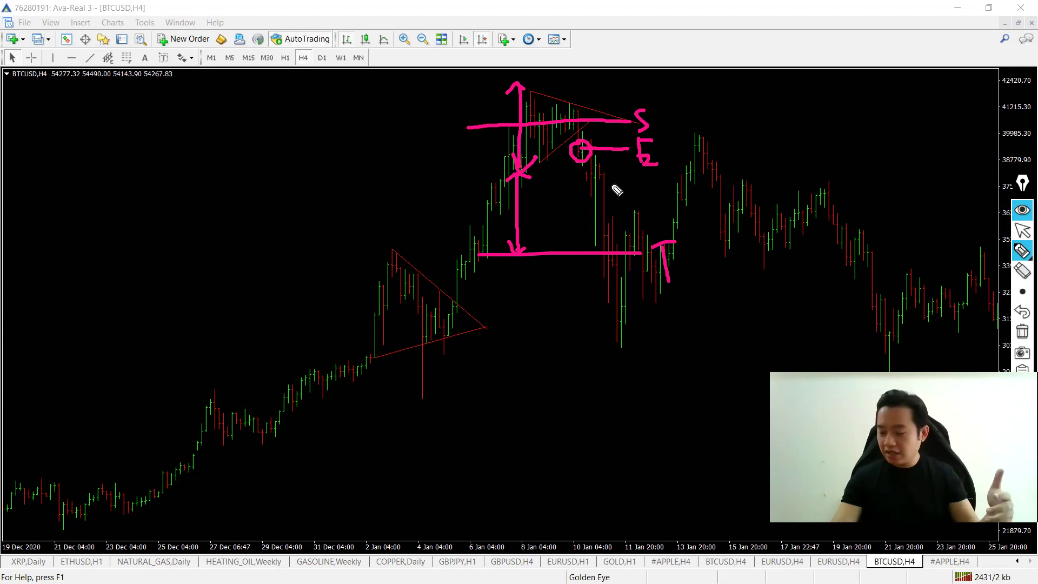
# Clear the pen annotations and draw entry, stop and target lines for the lower BTCUSD triangle's upward breakout
pyautogui.click(1022, 333)
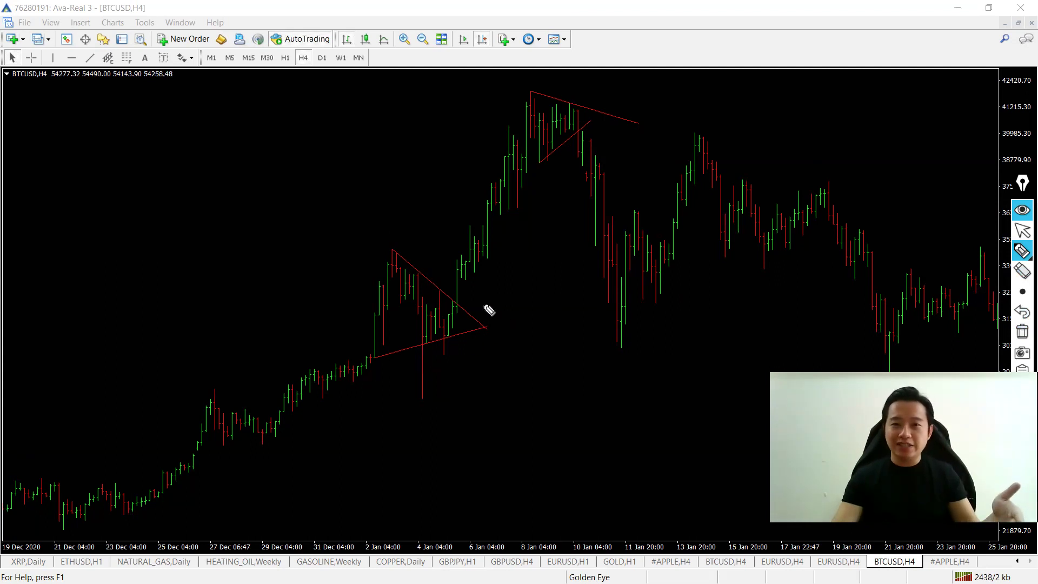
pyautogui.moveTo(457, 269); pyautogui.dragTo(482, 268)
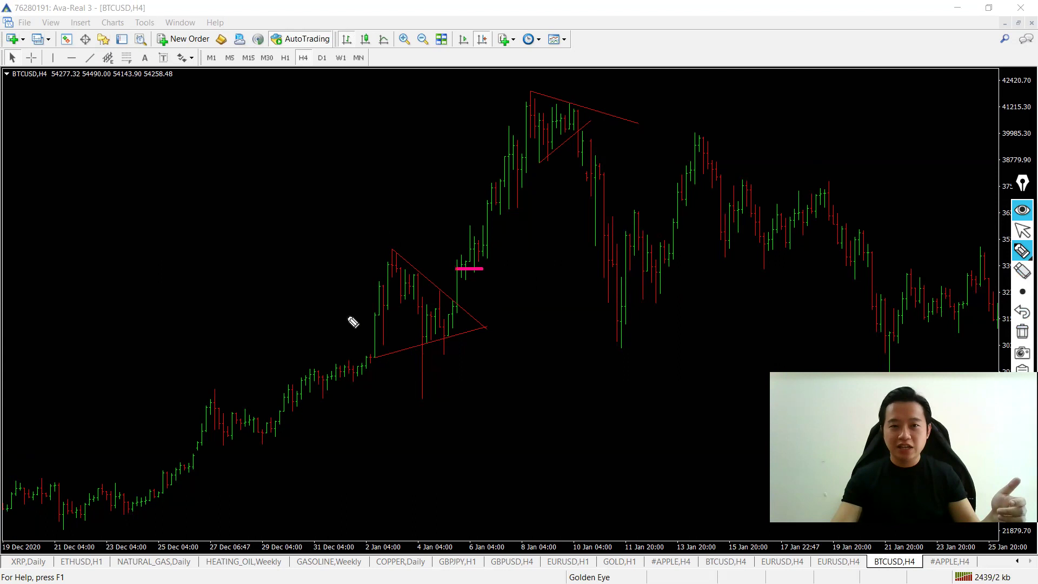
pyautogui.moveTo(339, 318); pyautogui.dragTo(617, 310)
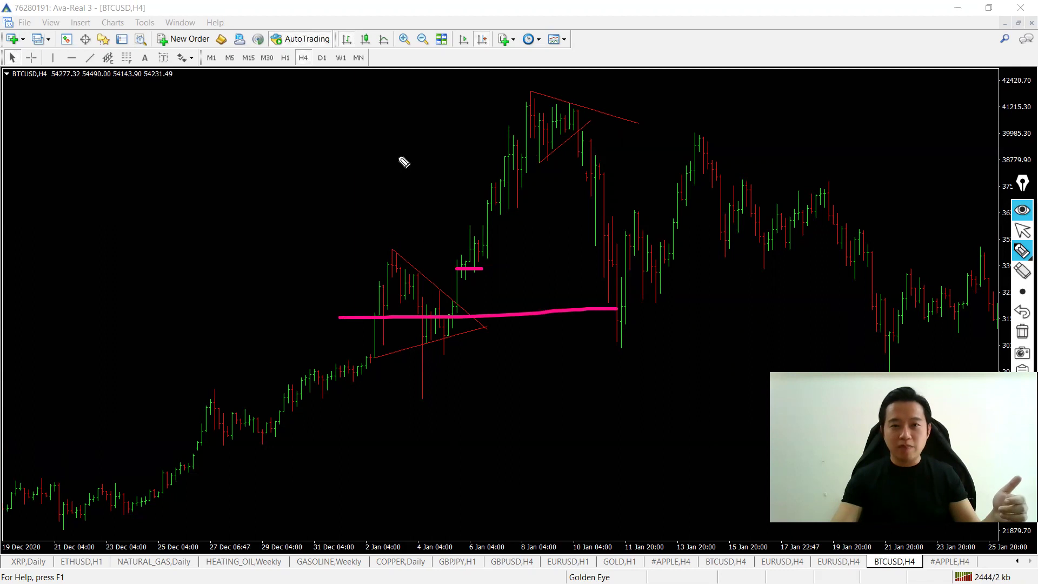
pyautogui.moveTo(367, 154); pyautogui.dragTo(535, 153)
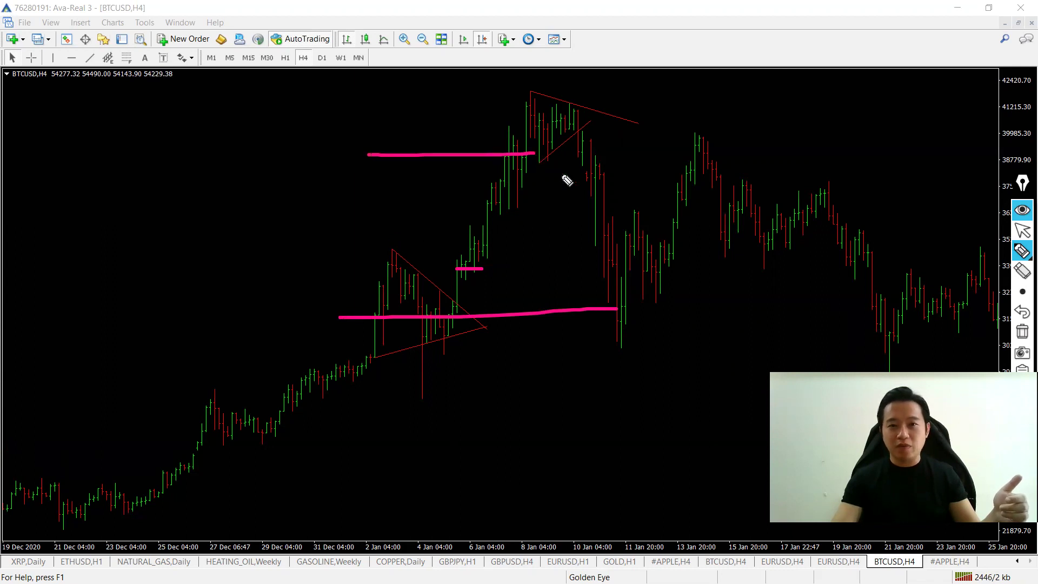
# Handwrite E, S and T beside the lower triangle's entry, stop and target lines
pyautogui.moveTo(502, 263); pyautogui.dragTo(519, 265)
pyautogui.moveTo(527, 305); pyautogui.dragTo(498, 329)
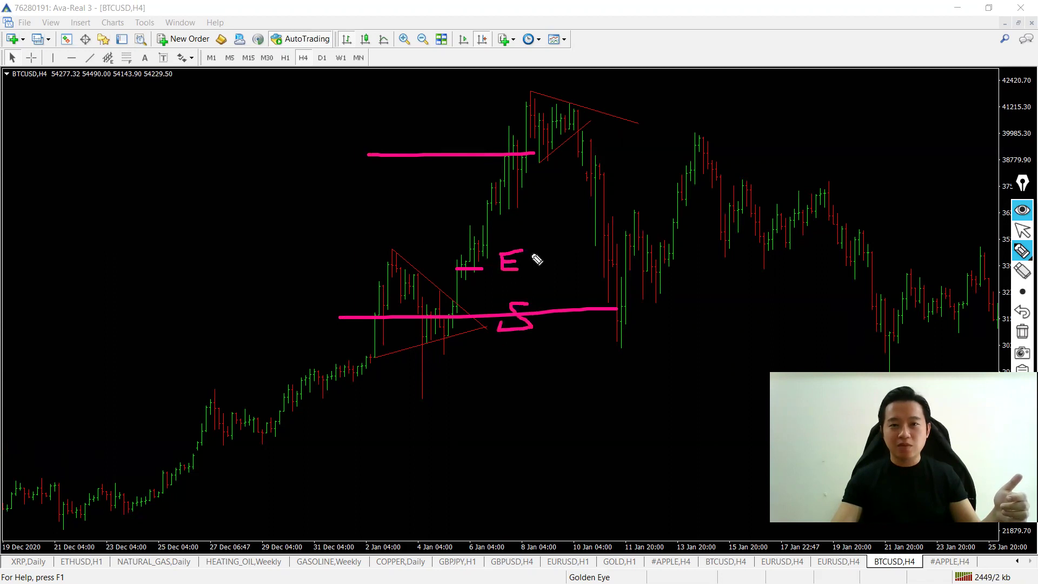
pyautogui.moveTo(530, 148)
pyautogui.mouseDown()
pyautogui.moveTo(543, 149)
pyautogui.moveTo(544, 172)
pyautogui.mouseUp()
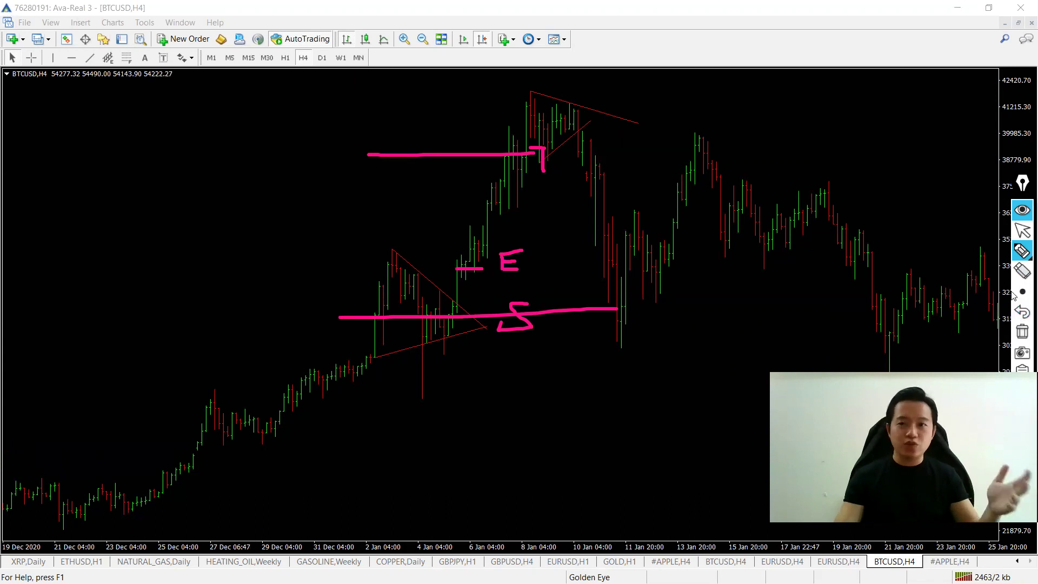
# Clear the pen annotations and bring up the EURUSD H4 chart with its two marked triangles from October 2020
pyautogui.click(1021, 332)
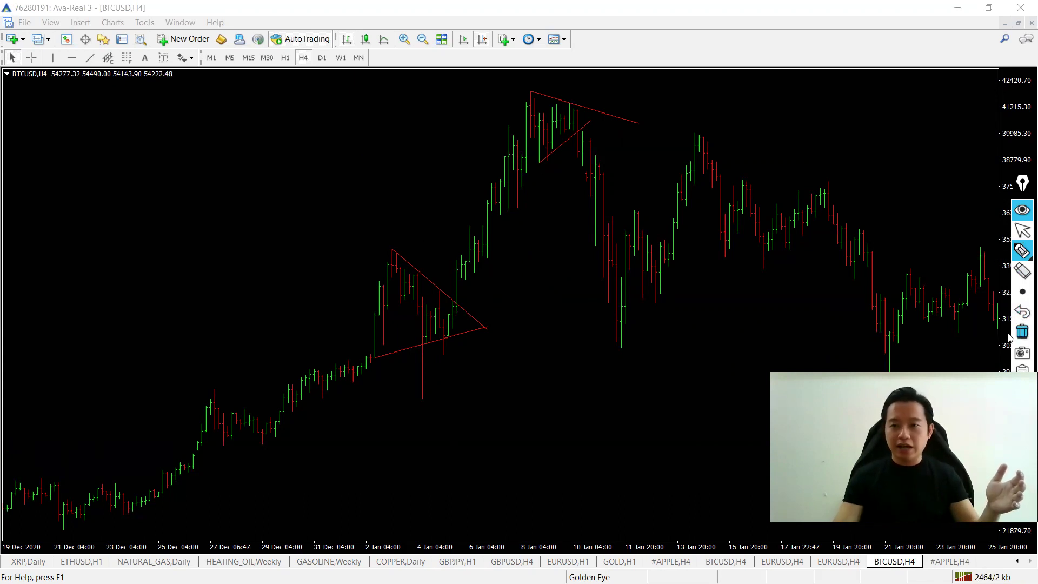
pyautogui.click(1021, 229)
pyautogui.click(837, 561)
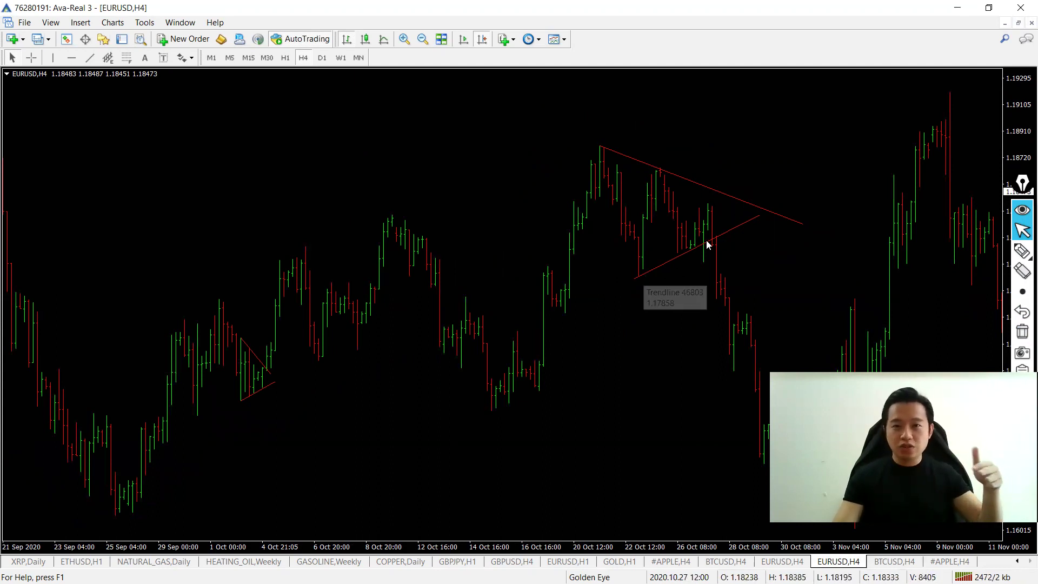
pyautogui.moveTo(627, 316); pyautogui.dragTo(535, 293)
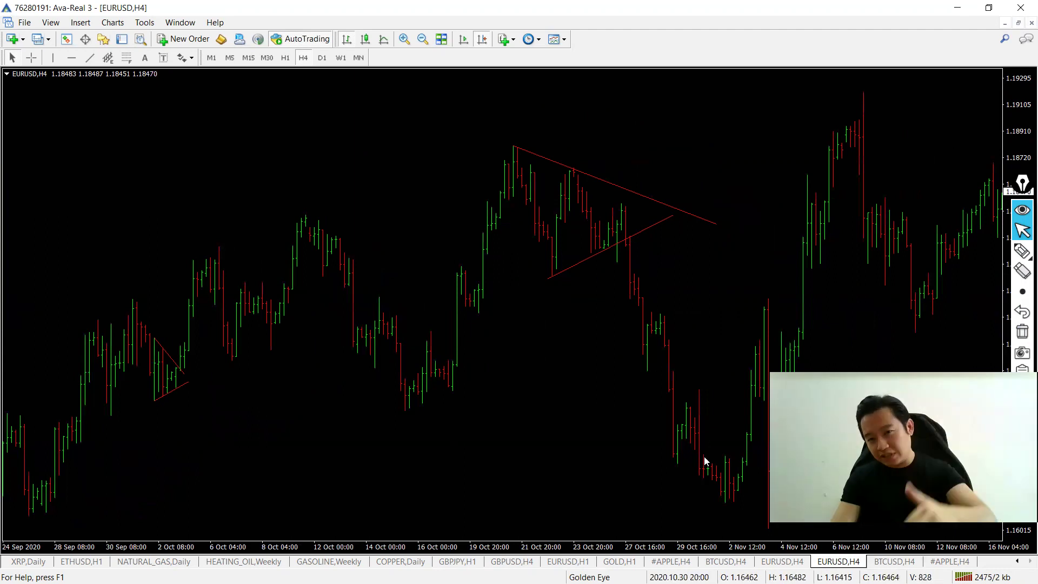
pyautogui.scroll(3, 378, 378)
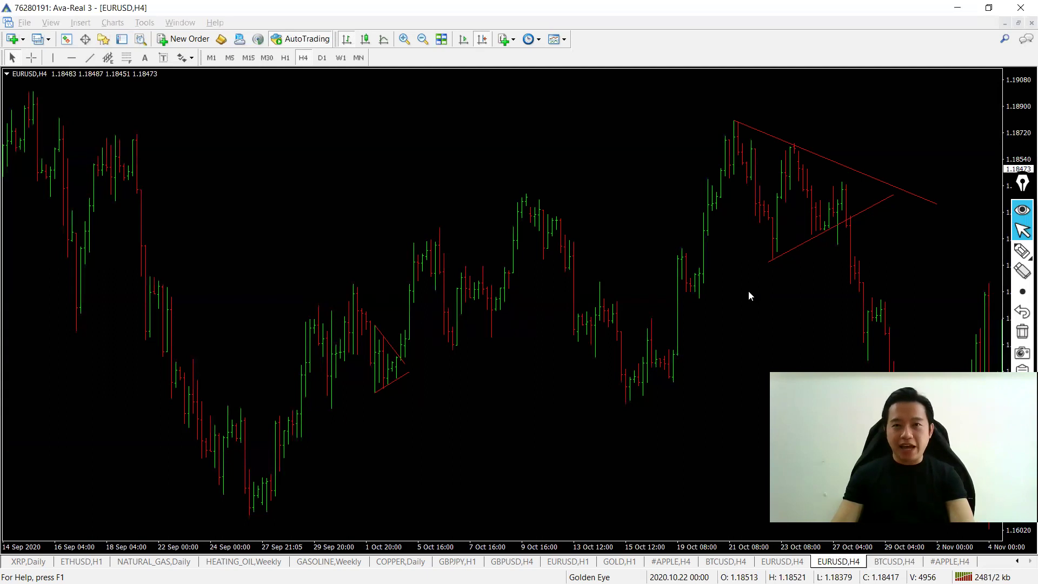
# Switch to the Triangle Patterns slideshow and advance to the Analysis slide
pyautogui.hotkey('alt', 'Tab')
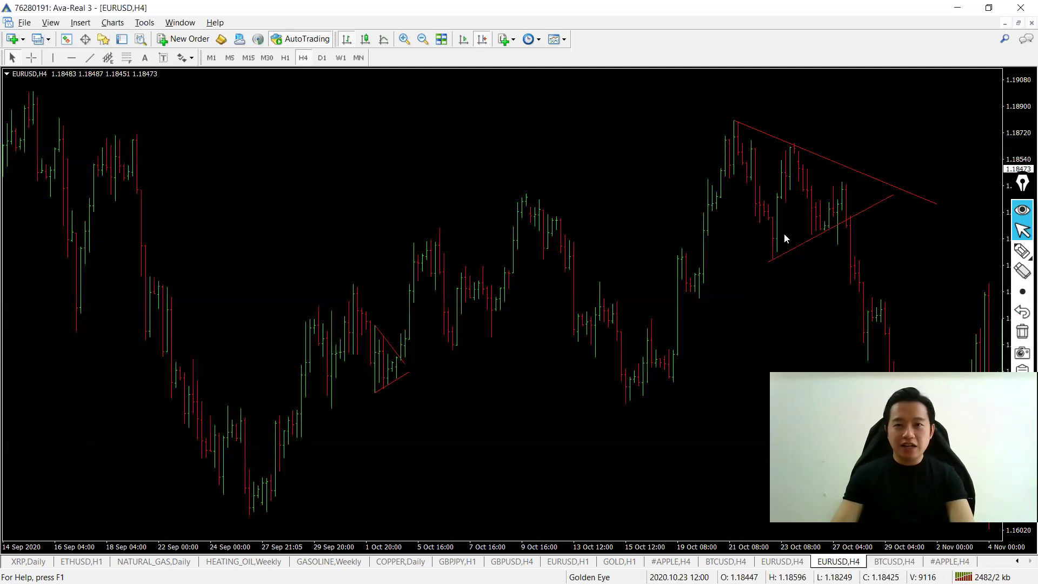
pyautogui.hotkey('alt', 'Tab')
pyautogui.hotkey('alt', 'Tab')
pyautogui.hotkey('alt', 'Tab')
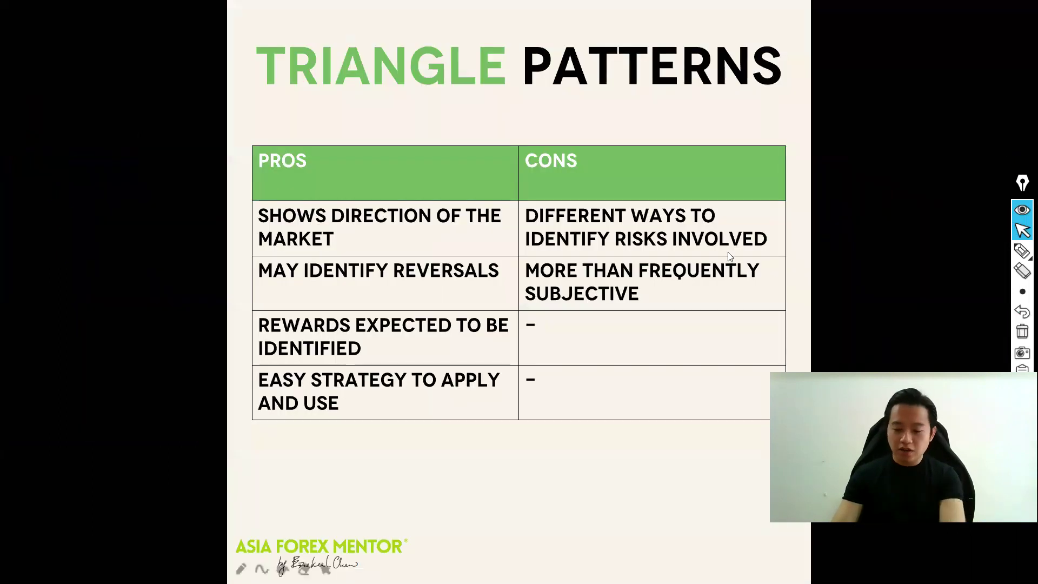
pyautogui.press('Right')
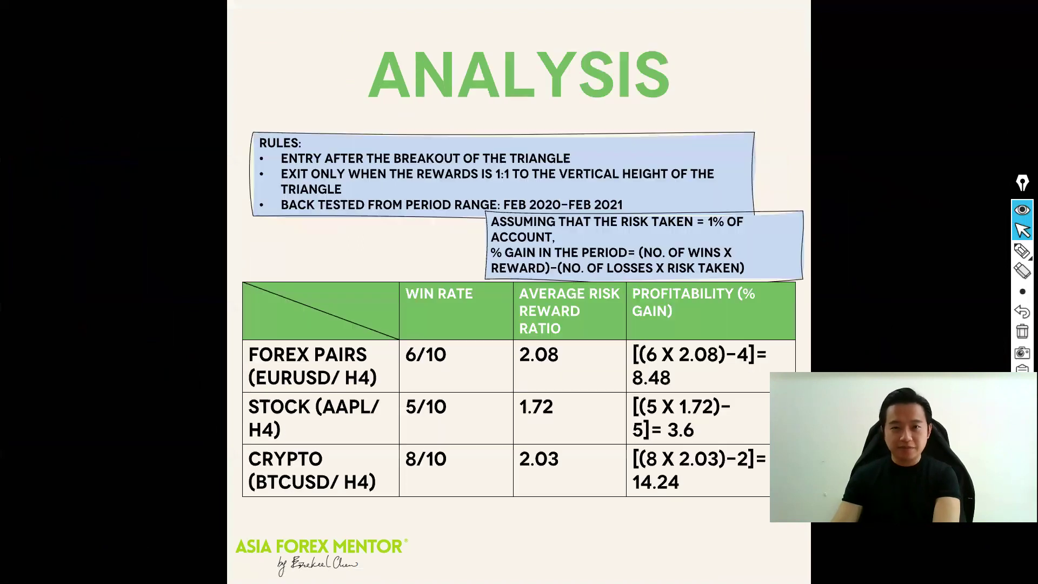